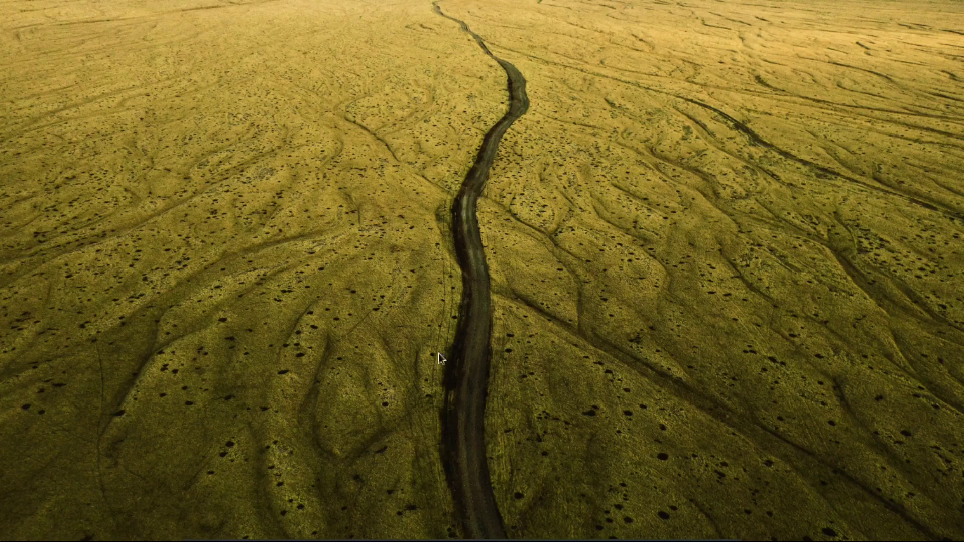
Launch Chrome with the saved profile and load meta.ai from the omnibox suggestion.
left_click(351, 536)
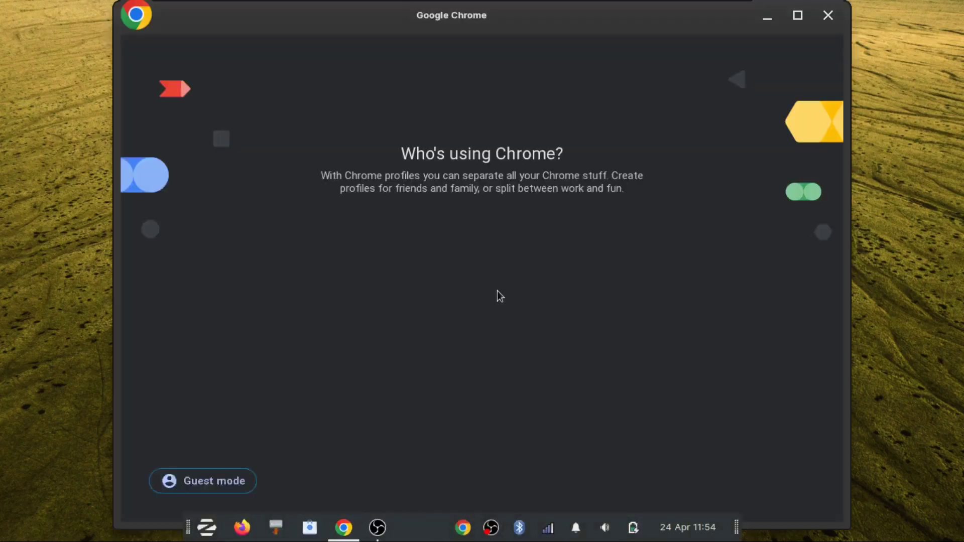
left_click(473, 316)
type("meta.ai")
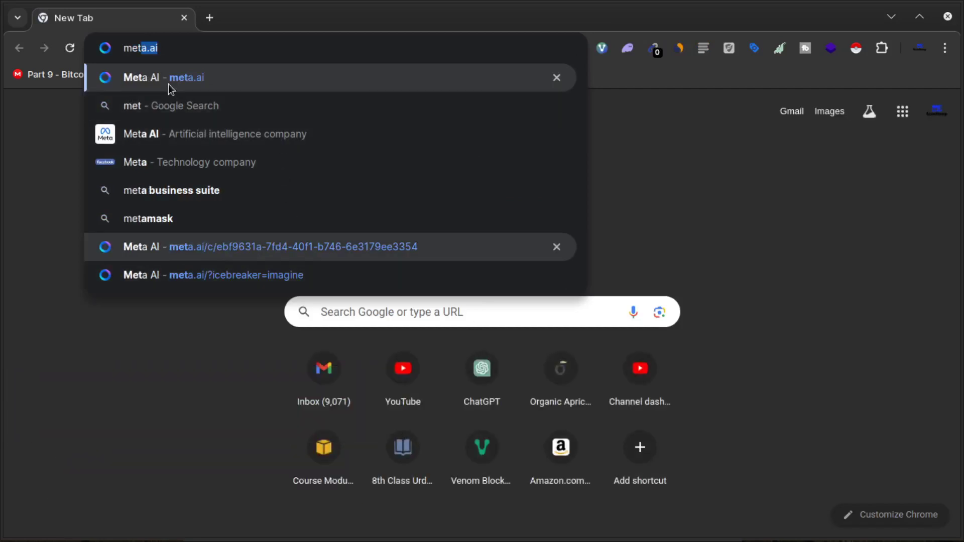
left_click(194, 86)
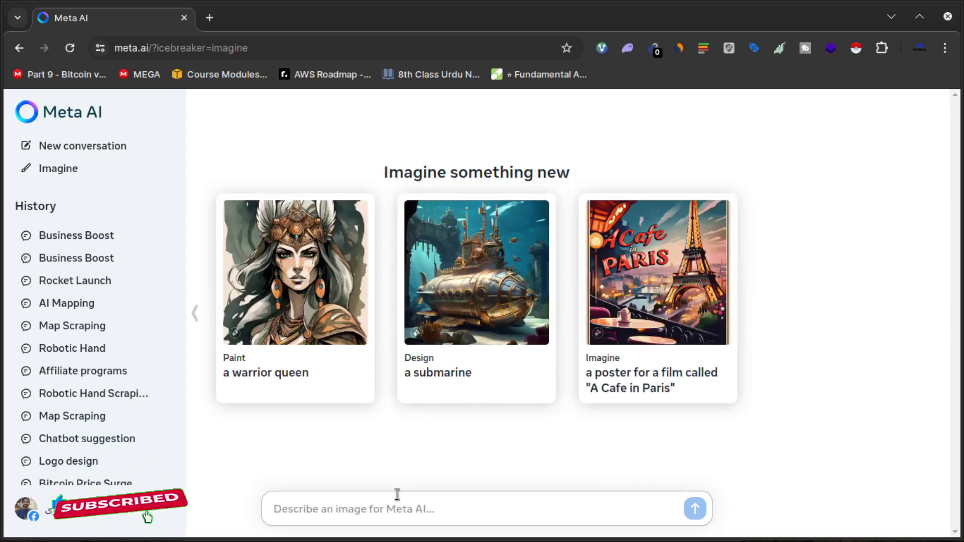
Open Meta AI's Imagine page and focus the Describe an image box.
left_click(397, 495)
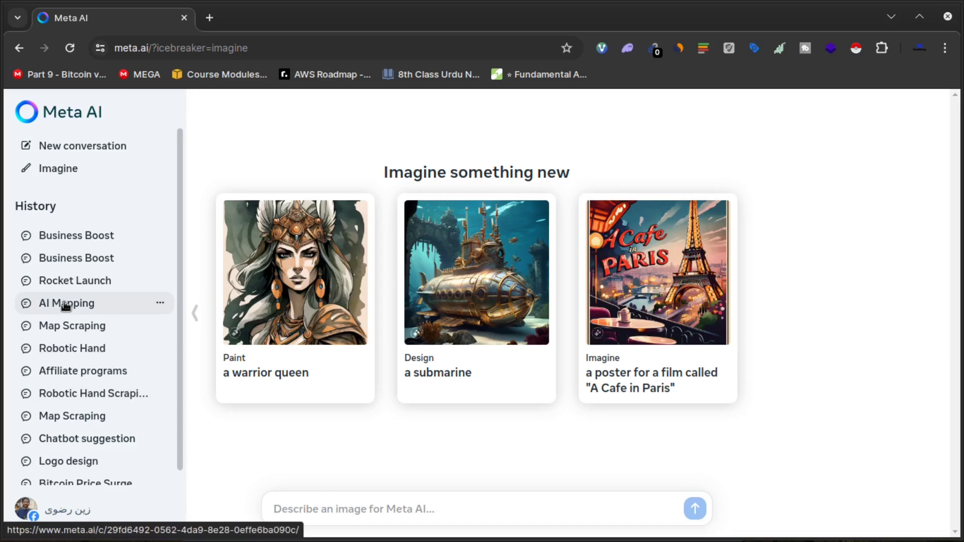
Open the AI Mapping chat and preview the main 'A rocket launching from a laptop' image.
left_click(49, 307)
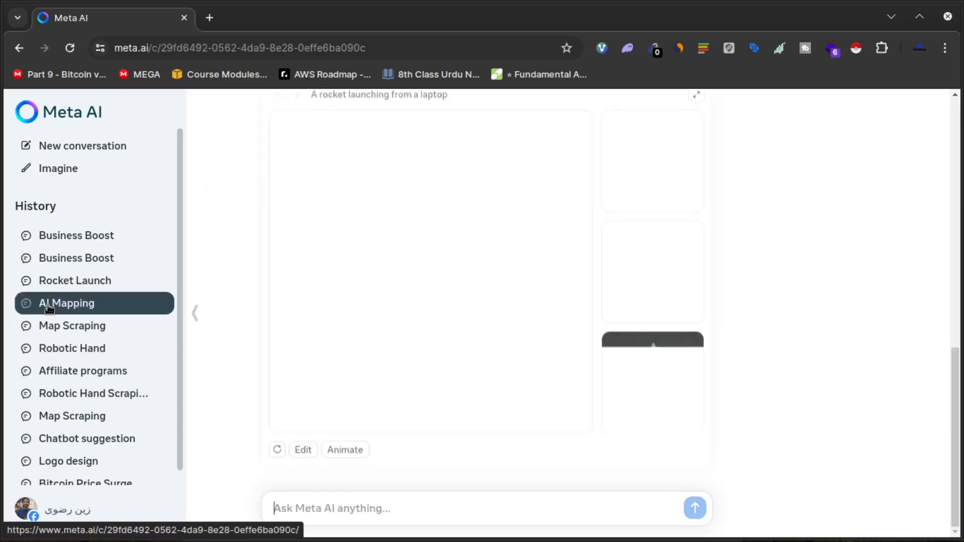
scroll(512, 325, "up", 3)
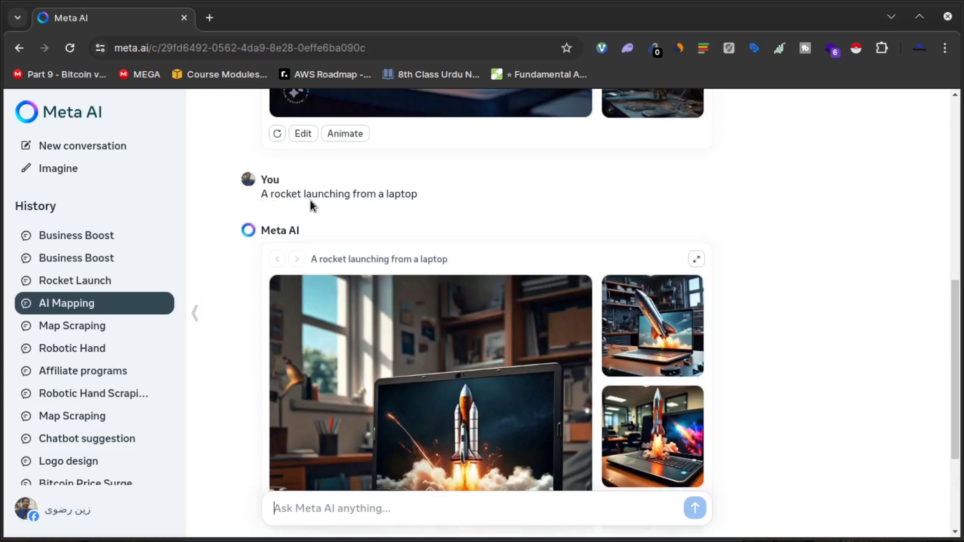
scroll(369, 202, "down", 2)
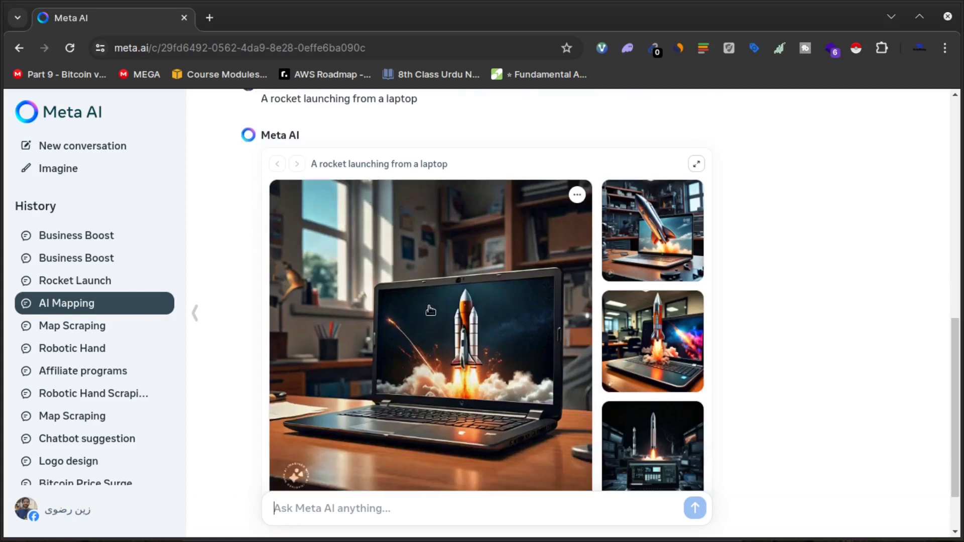
left_click(420, 317)
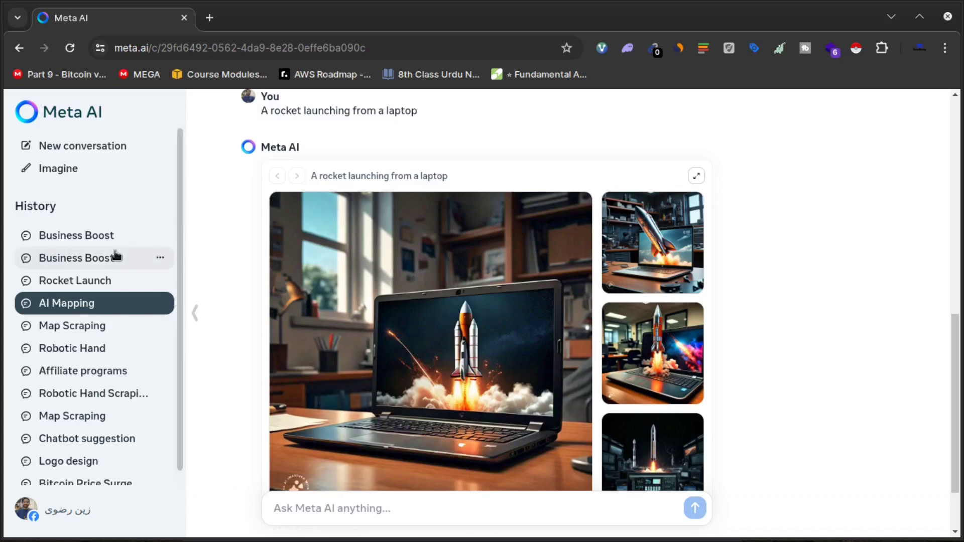
Open the Rocket Launch chat and enlarge its first detailed-prompt rocket image in the viewer.
left_click(112, 280)
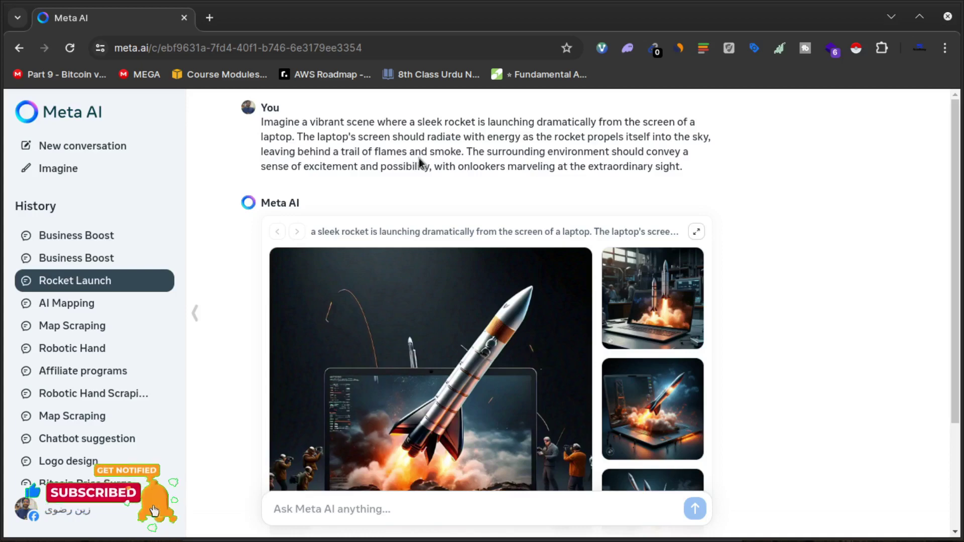
scroll(343, 167, "down", 3)
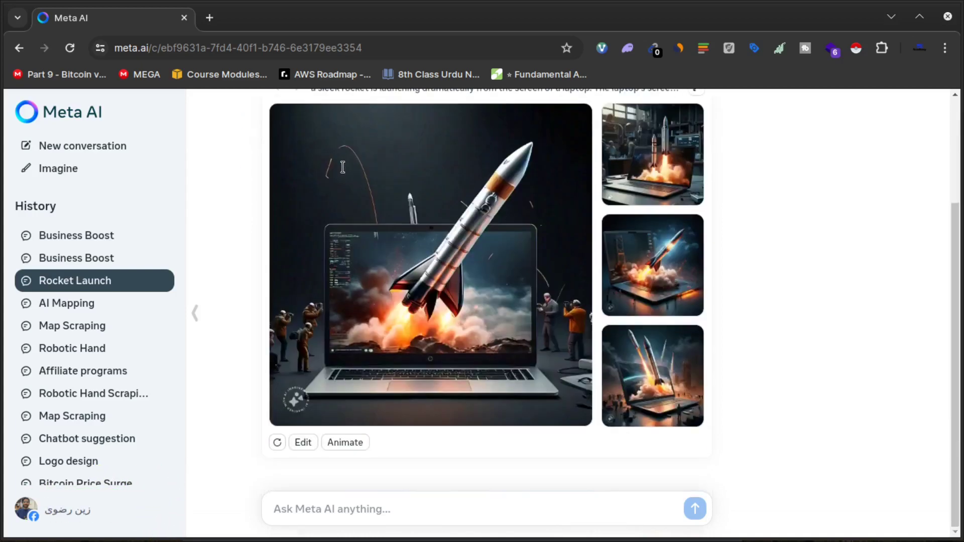
left_click(412, 258)
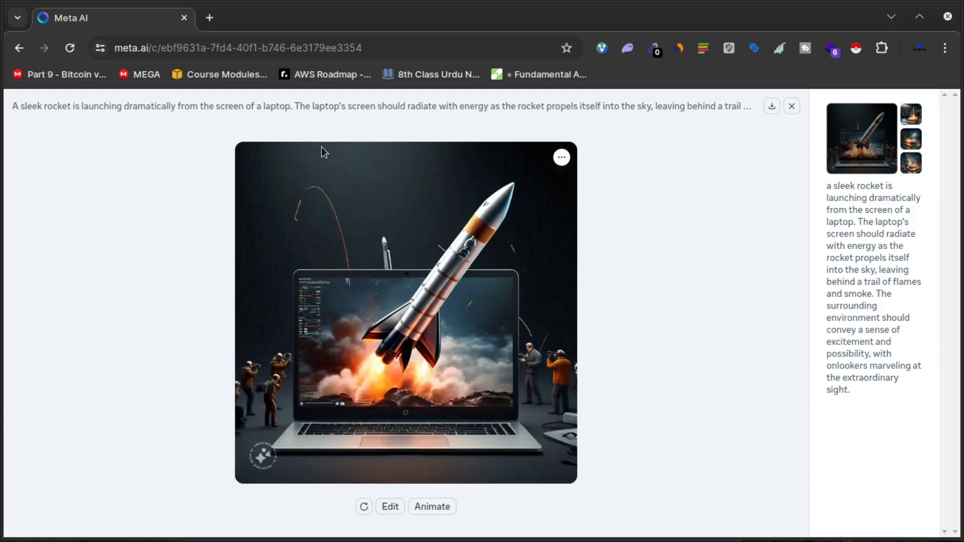
Preview the first and second alternate rocket images full-size.
left_click(791, 108)
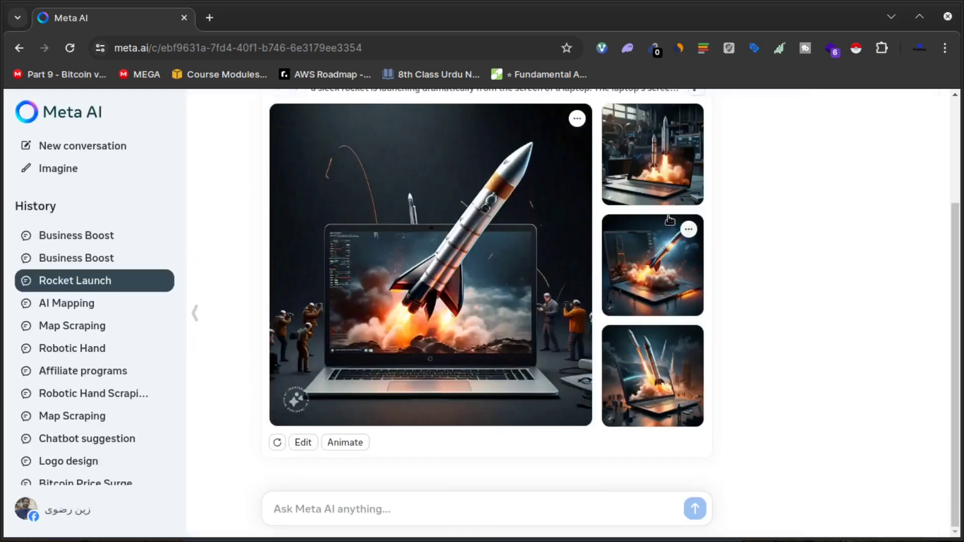
left_click(646, 162)
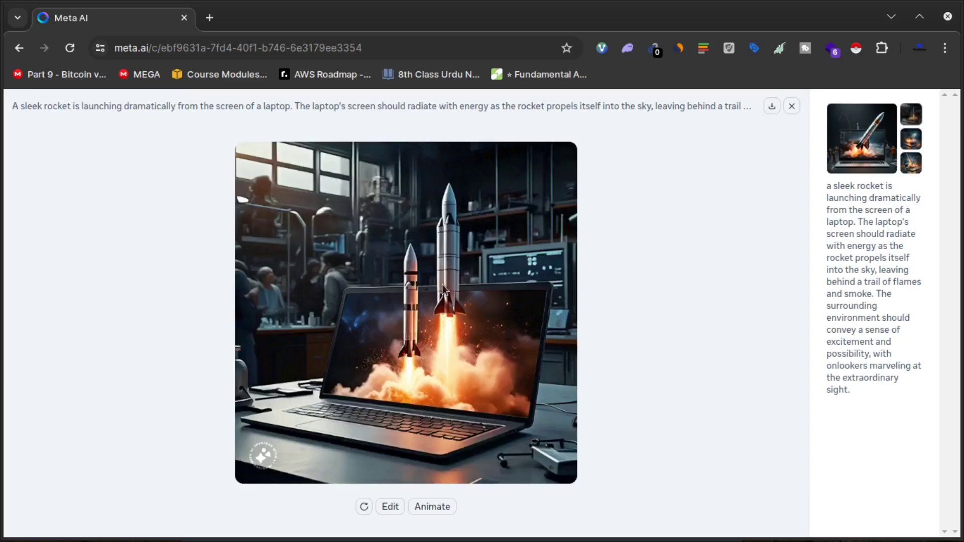
left_click_drag(366, 354, 778, 141)
left_click(789, 108)
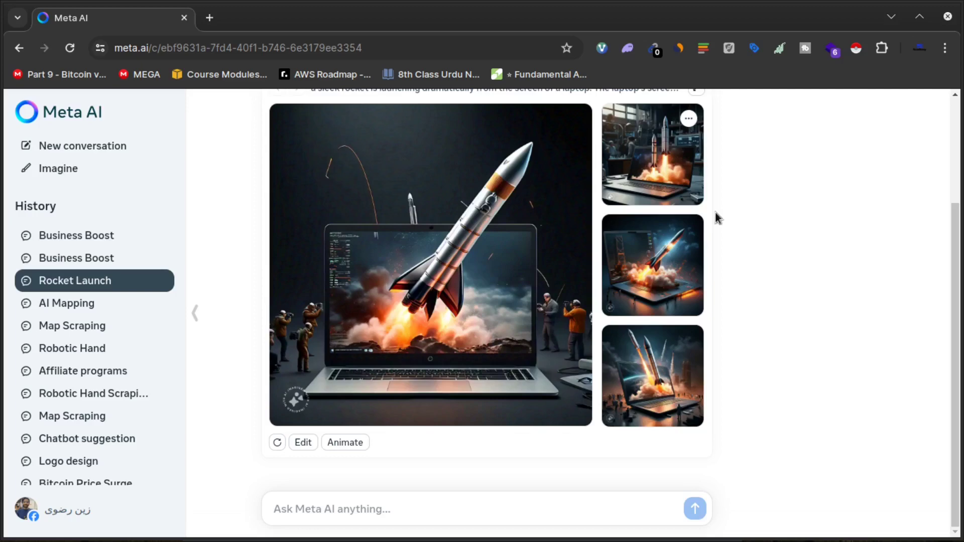
left_click(652, 271)
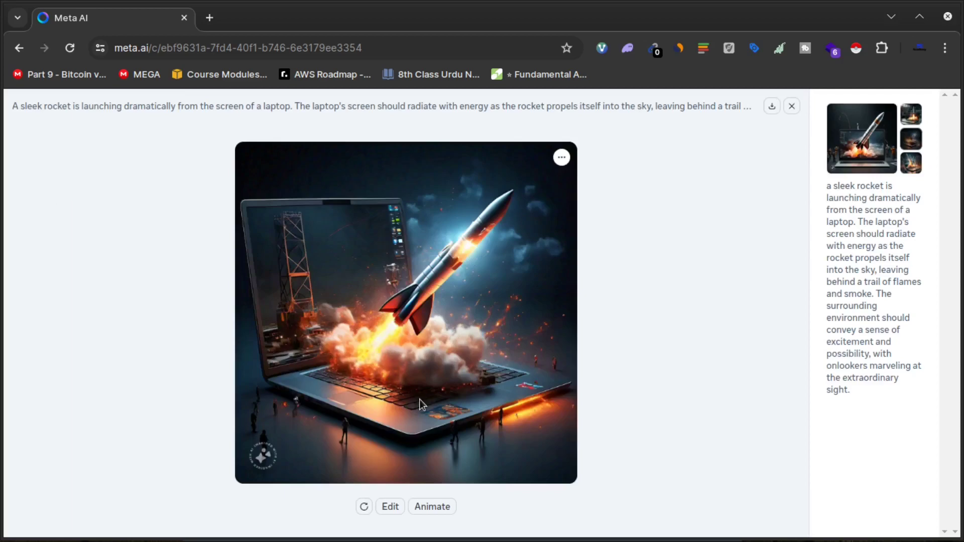
Close the viewer and return to the 'Imagine a vibrant scene…' prompt in the Rocket Launch chat.
left_click(792, 106)
scroll(673, 215, "up", 3)
left_click_drag(262, 122, 538, 166)
left_click(539, 163)
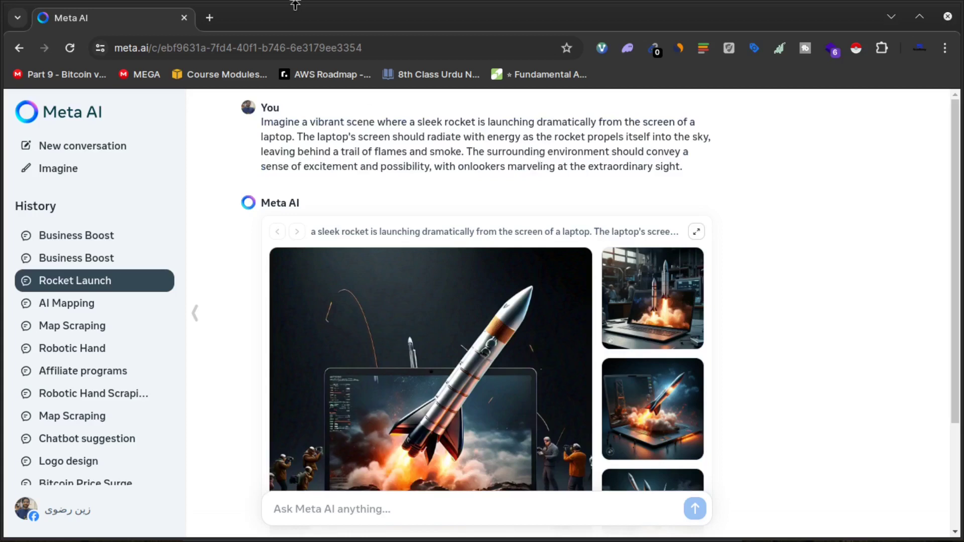
Open chat.openai.com in a new tab, then revisit Meta AI's AI Mapping chat.
left_click(216, 17)
type("chat.openai.com")
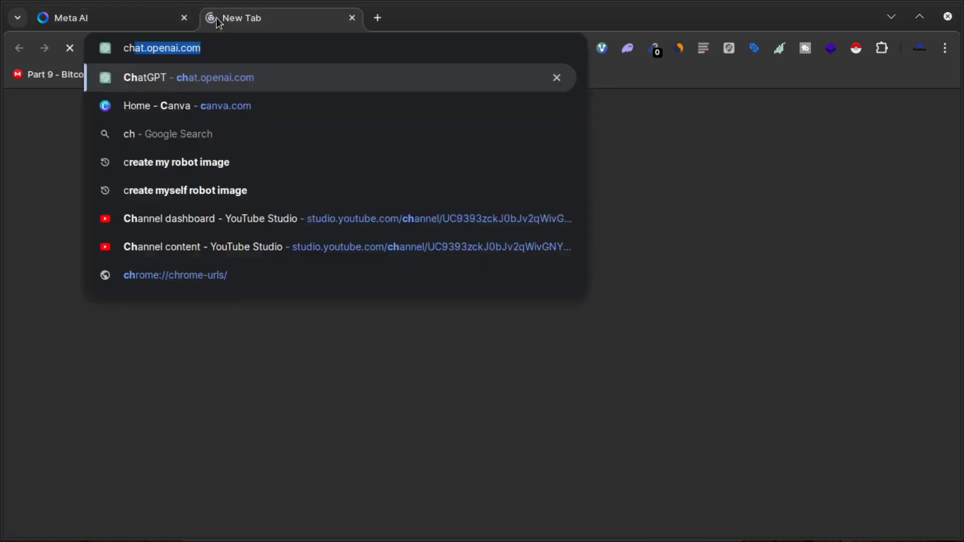
key("Return")
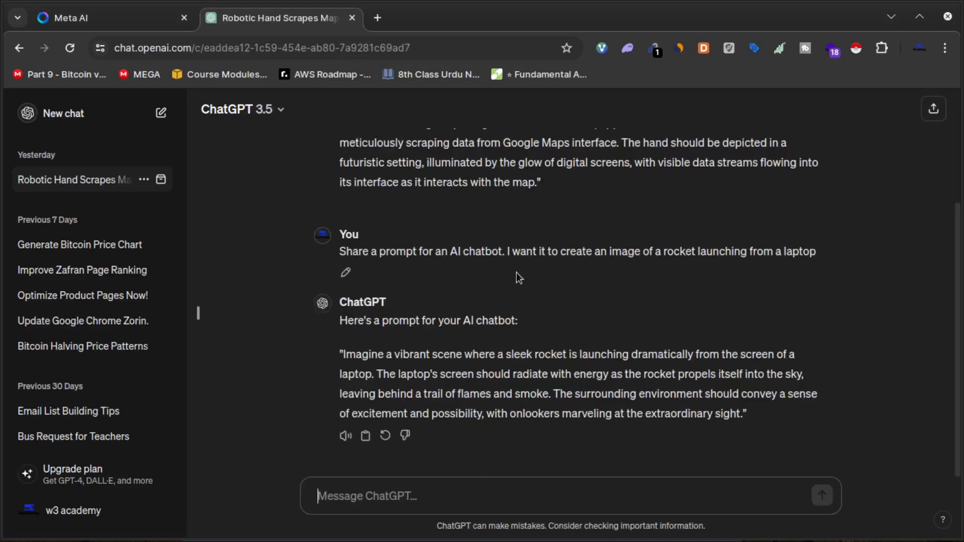
left_click(127, 23)
left_click(86, 304)
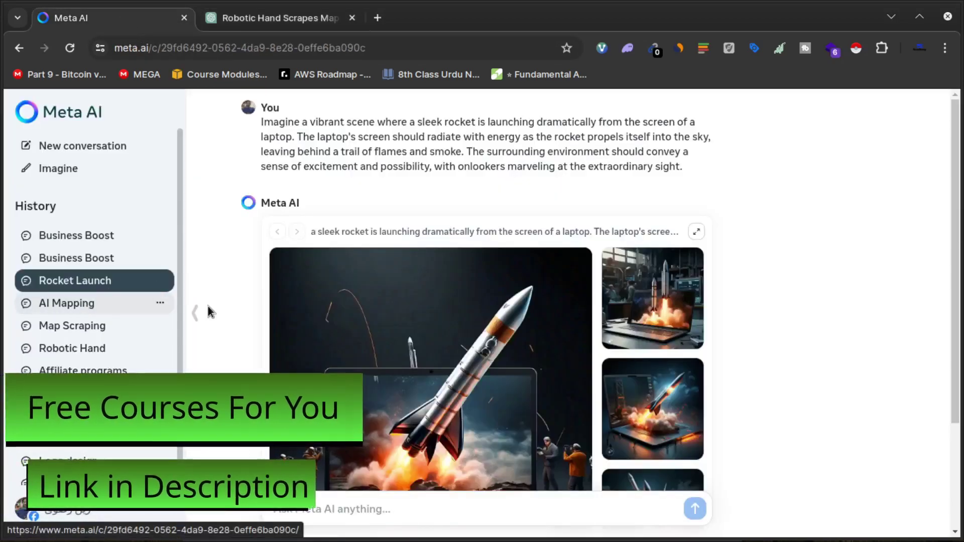
scroll(289, 206, "up", 3)
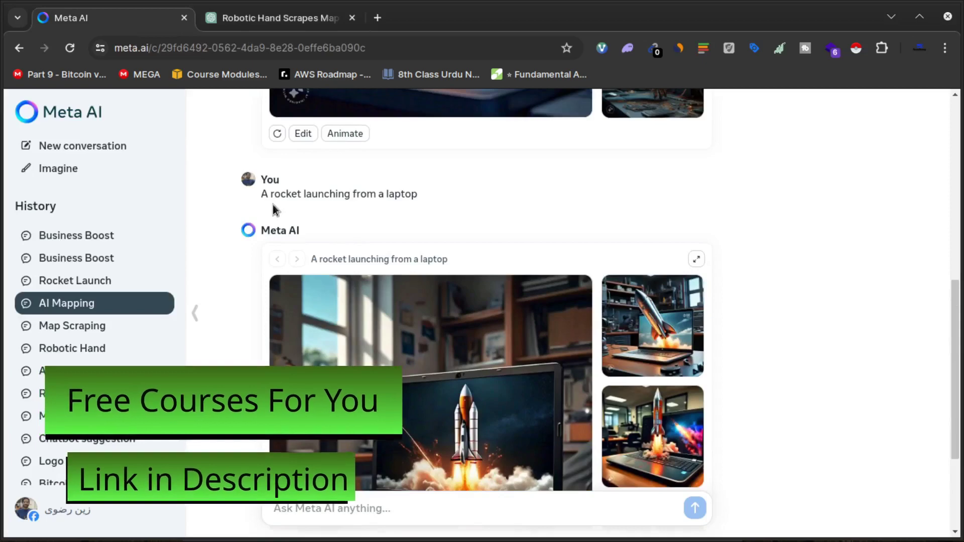
In ChatGPT, highlight the rocket-prompt request and the detailed 'Imagine a vibrant scene…' prompt.
left_click(252, 20)
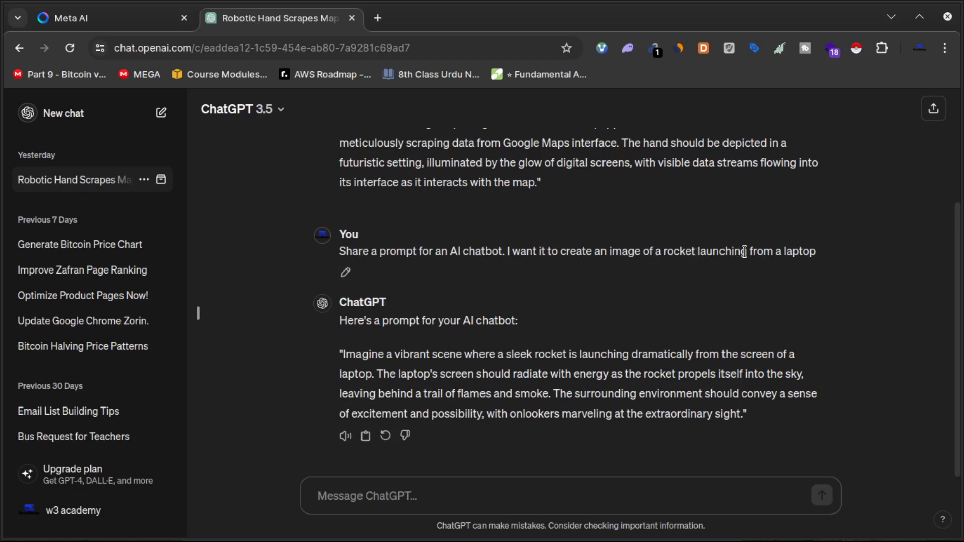
left_click_drag(803, 254, 322, 240)
left_click(373, 247)
left_click_drag(343, 356, 746, 414)
left_click(290, 170)
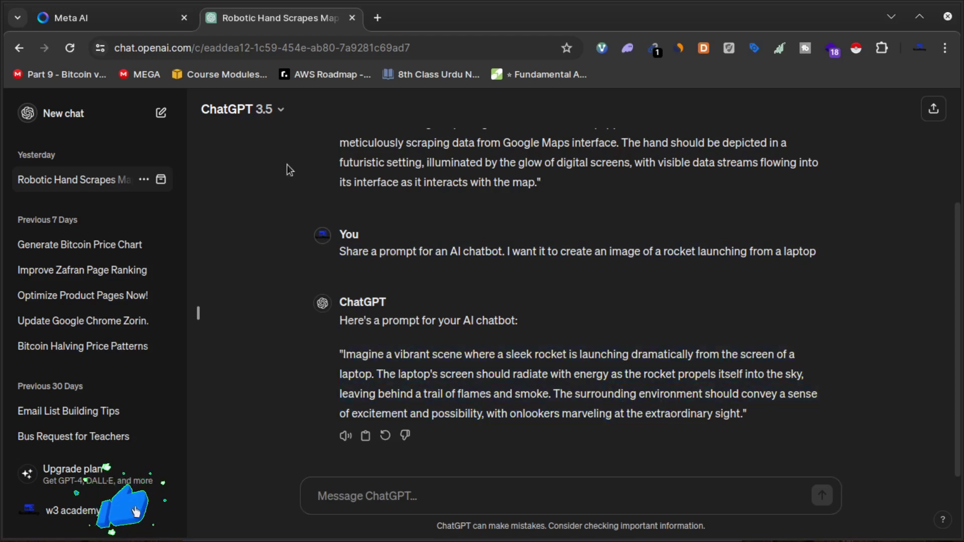
left_click(70, 18)
scroll(356, 427, "down", 3)
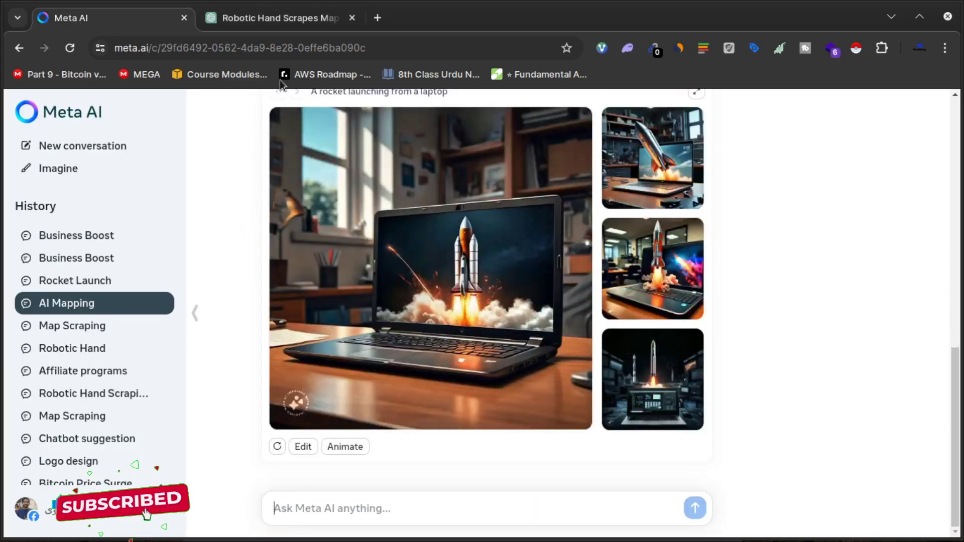
scroll(369, 292, "up", 7)
scroll(435, 313, "down", 7)
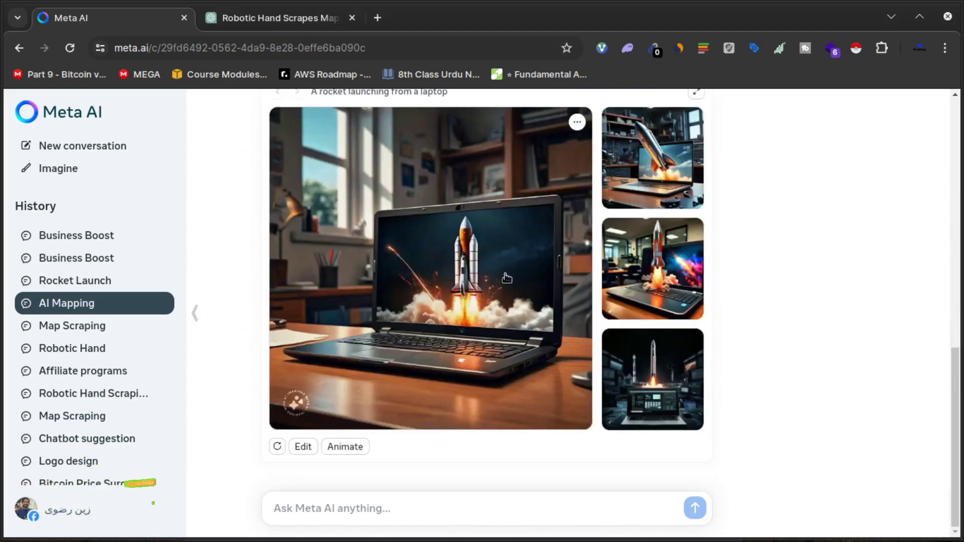
left_click(221, 23)
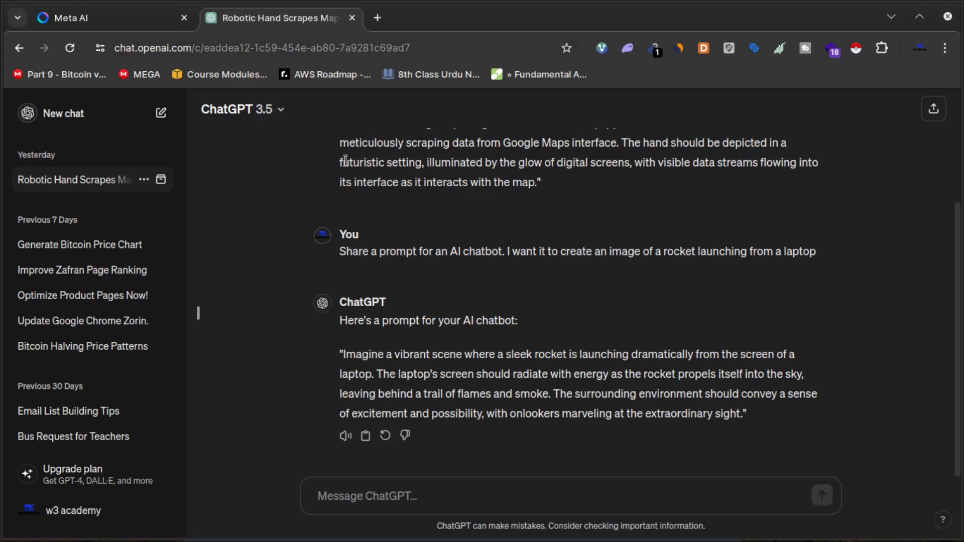
left_click_drag(341, 355, 740, 415)
left_click(80, 19)
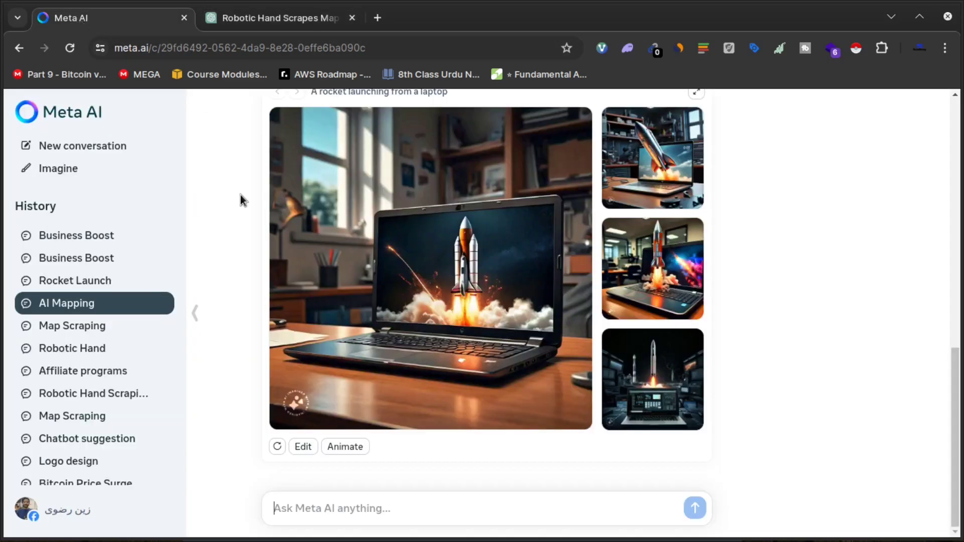
left_click(241, 18)
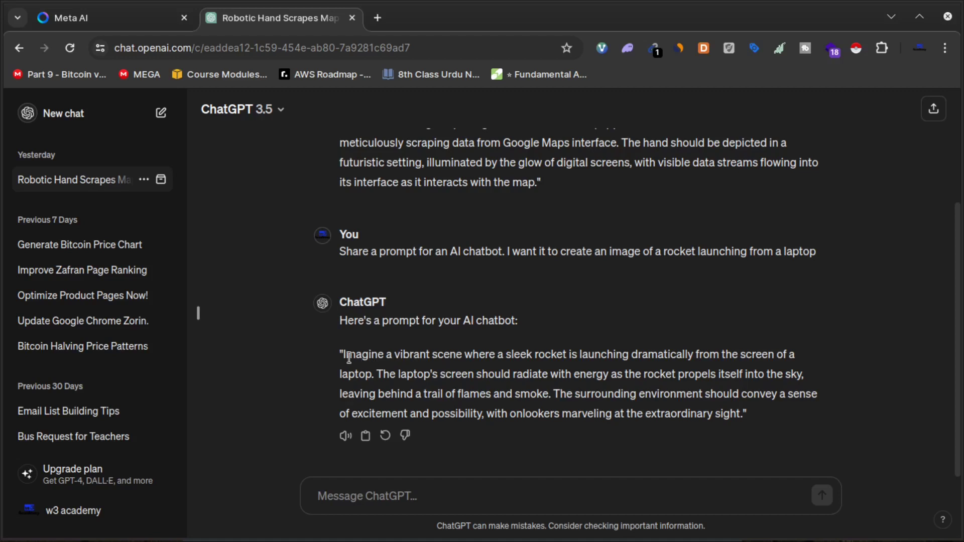
Select, then deselect, the detailed rocket prompt in ChatGPT's reply.
left_click_drag(345, 353, 410, 351)
left_click(410, 351)
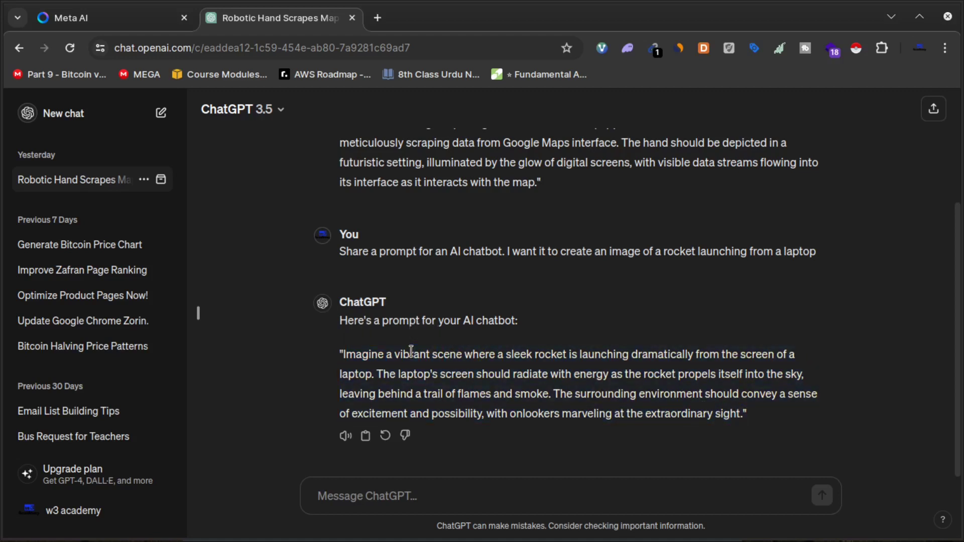